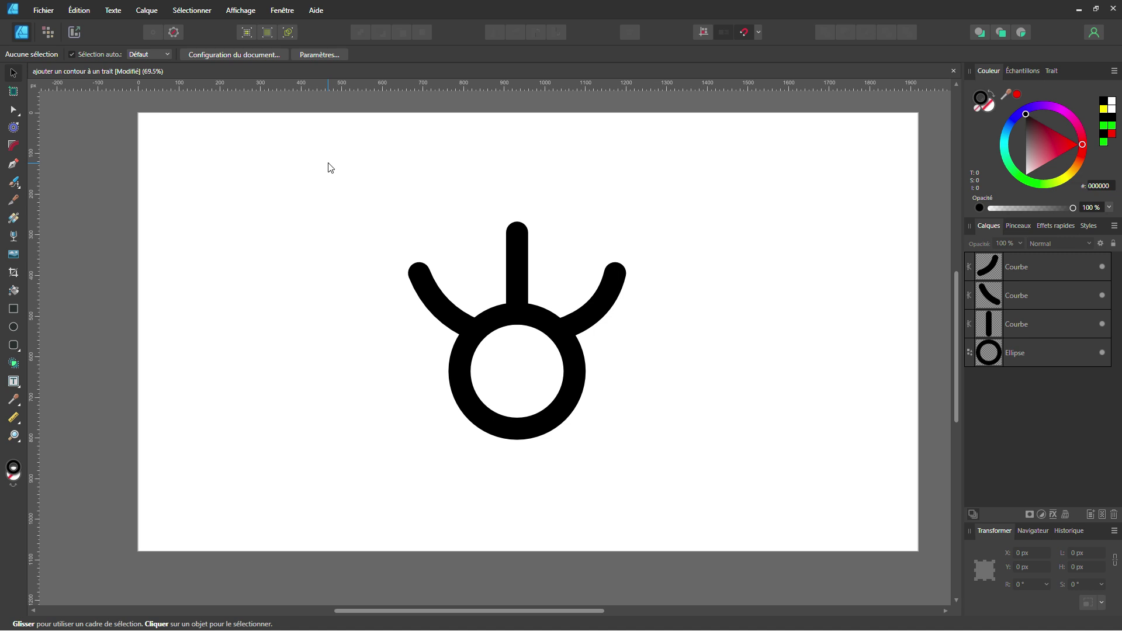
# Select all four objects of the symbol and merge them into a single curve object with Fusionner les courbes.
pyautogui.hotkey('ctrl', 'a')
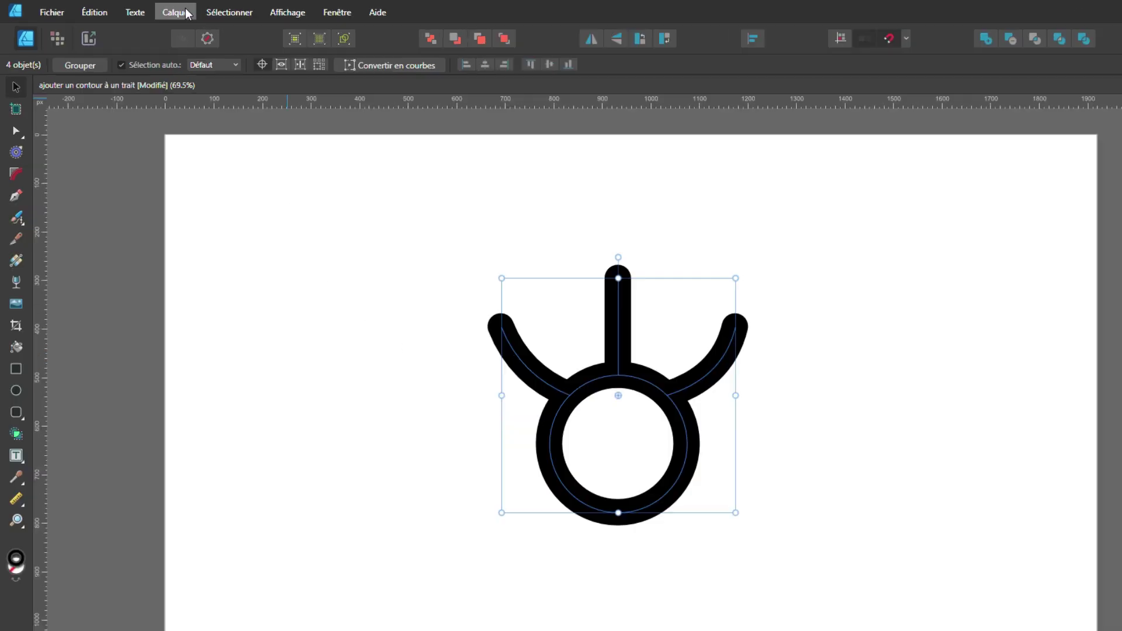
pyautogui.click(157, 10)
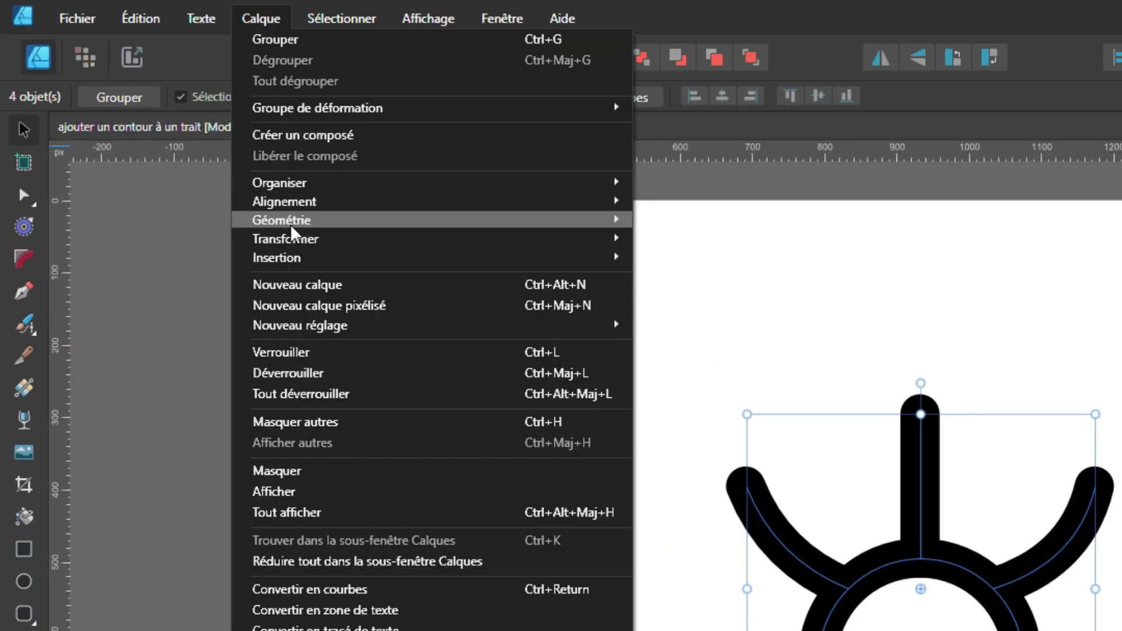
pyautogui.moveTo(292, 221)
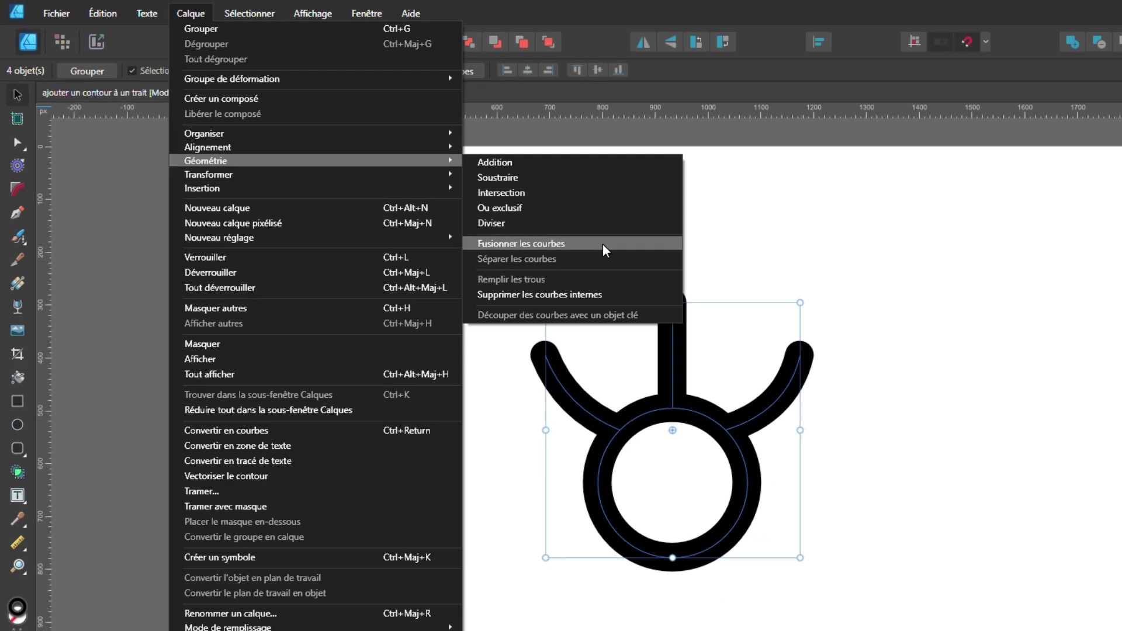
pyautogui.click(829, 342)
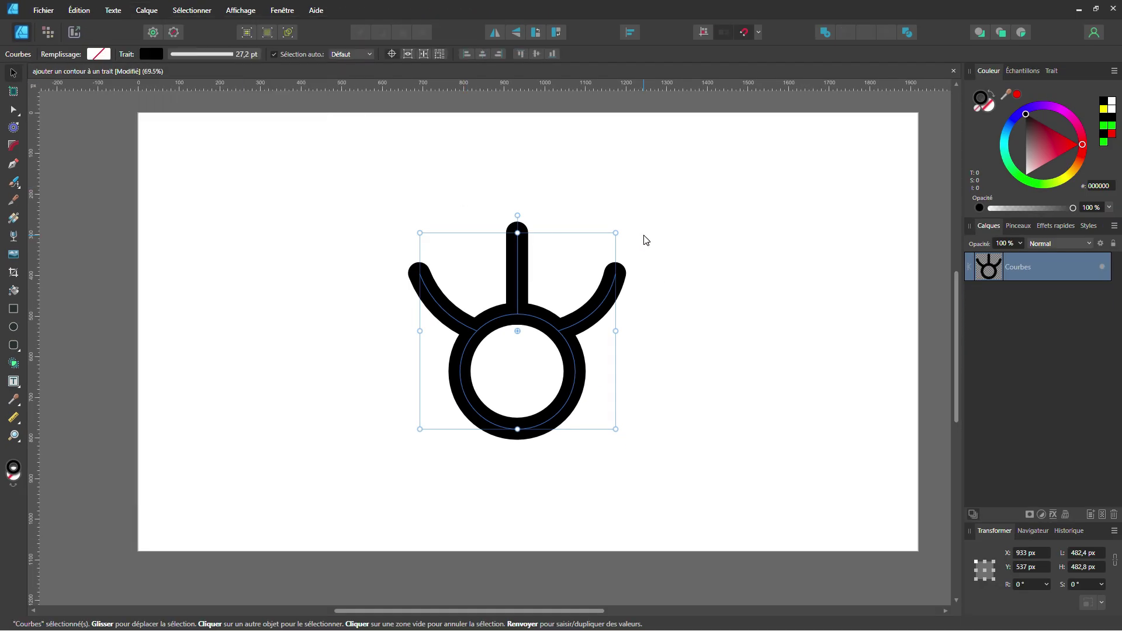
# Try moving the node joining the right arm to the circle of the merged curve, and undo the move.
pyautogui.doubleClick(572, 364)
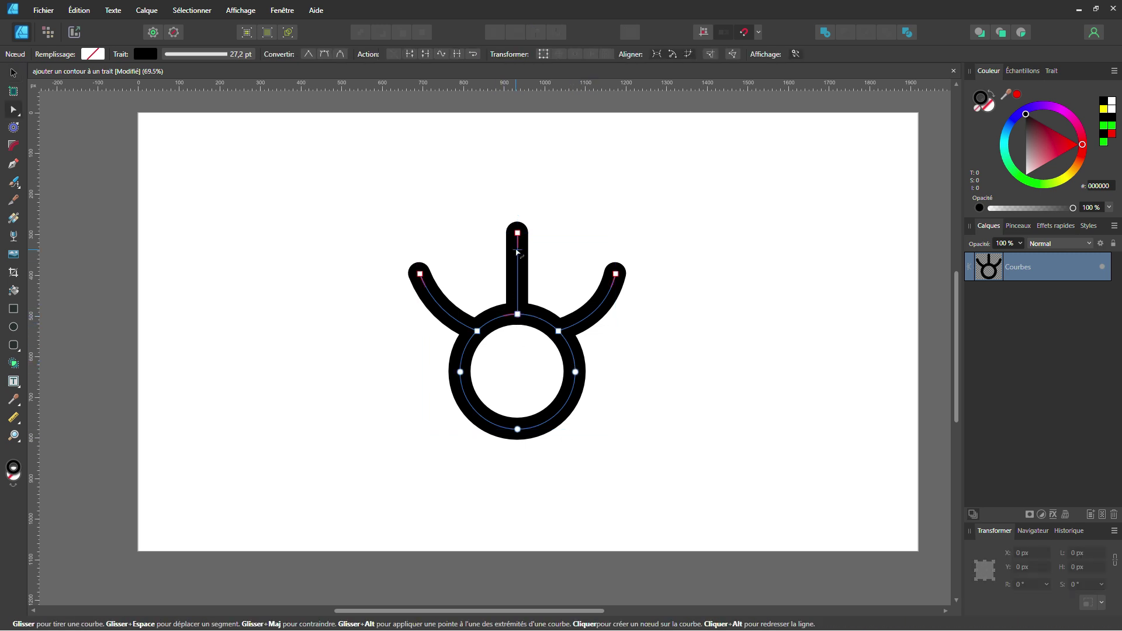
pyautogui.moveTo(562, 330)
pyautogui.mouseDown()
pyautogui.moveTo(672, 392)
pyautogui.moveTo(659, 371)
pyautogui.moveTo(631, 389)
pyautogui.mouseUp()
pyautogui.hotkey('ctrl', 'z')
pyautogui.click(661, 389)
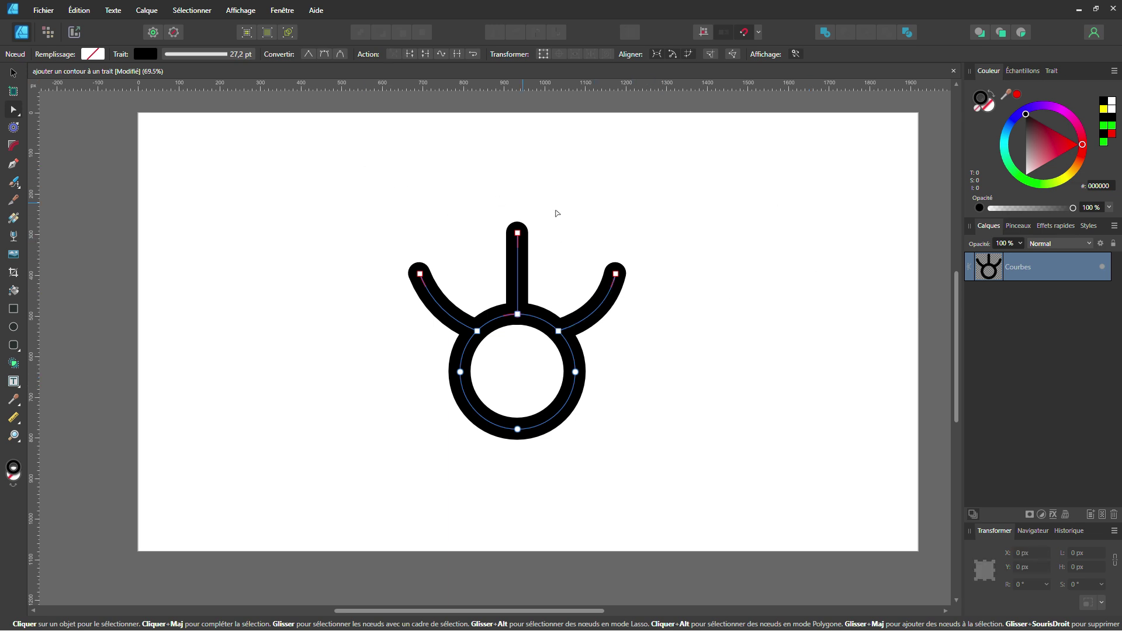
# Display the curve's Apparence settings and give it a cream fill, F9F8E0.
pyautogui.click(284, 11)
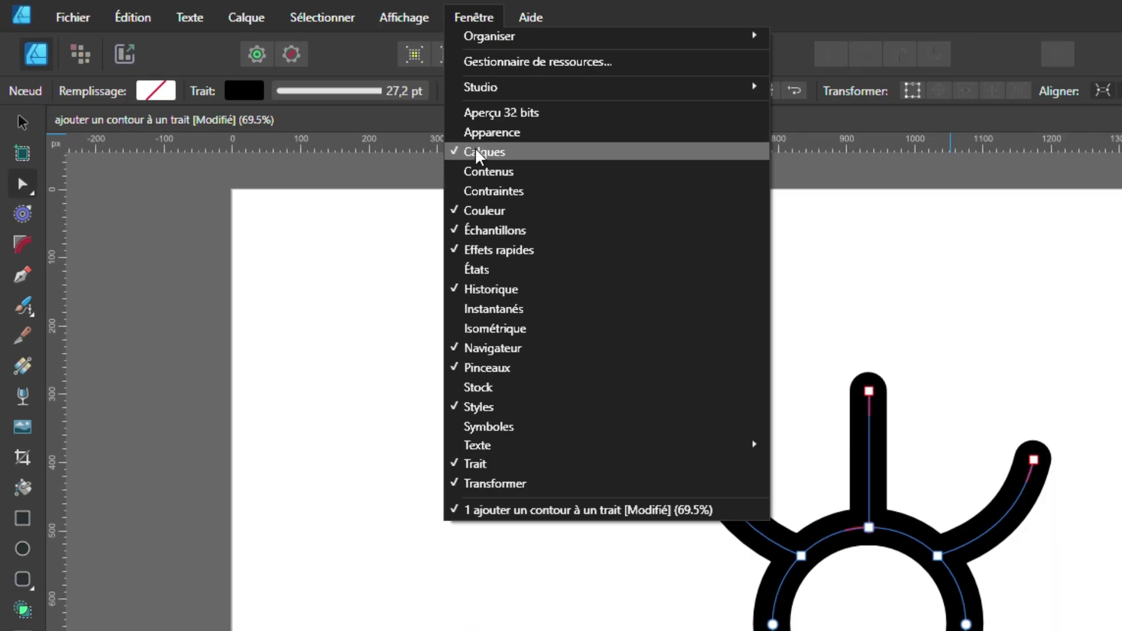
pyautogui.click(488, 133)
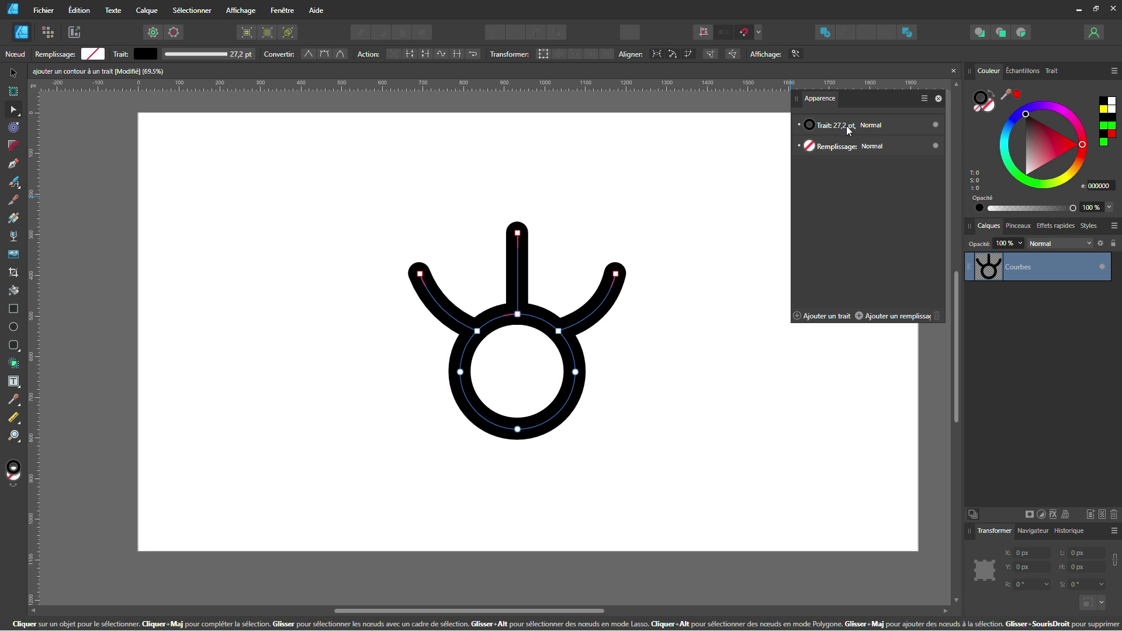
pyautogui.click(874, 125)
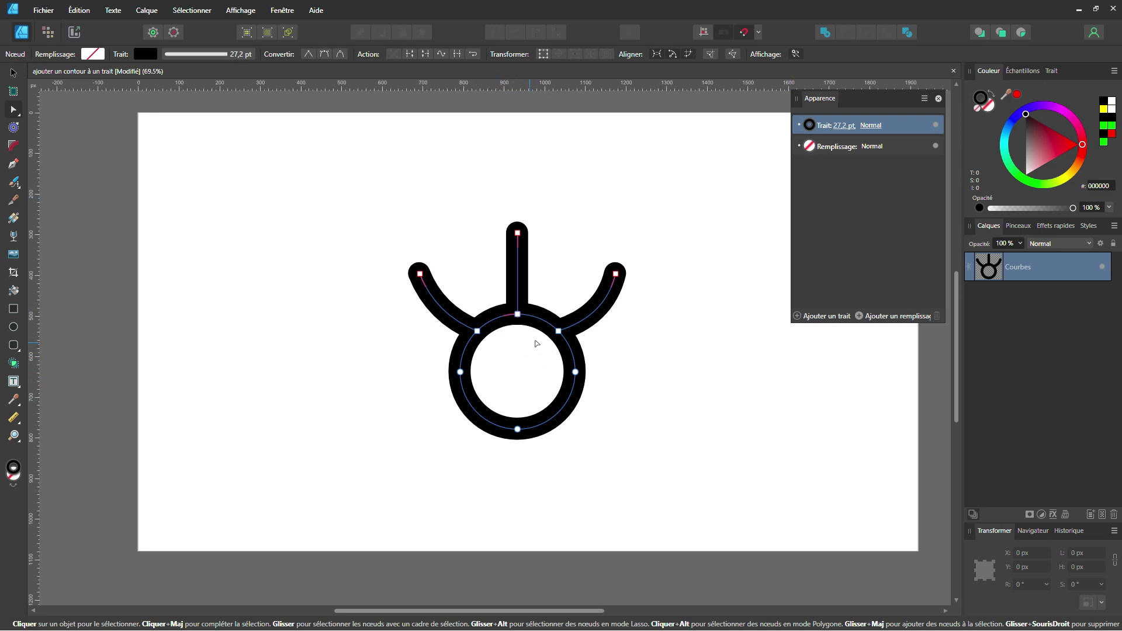
pyautogui.click(812, 149)
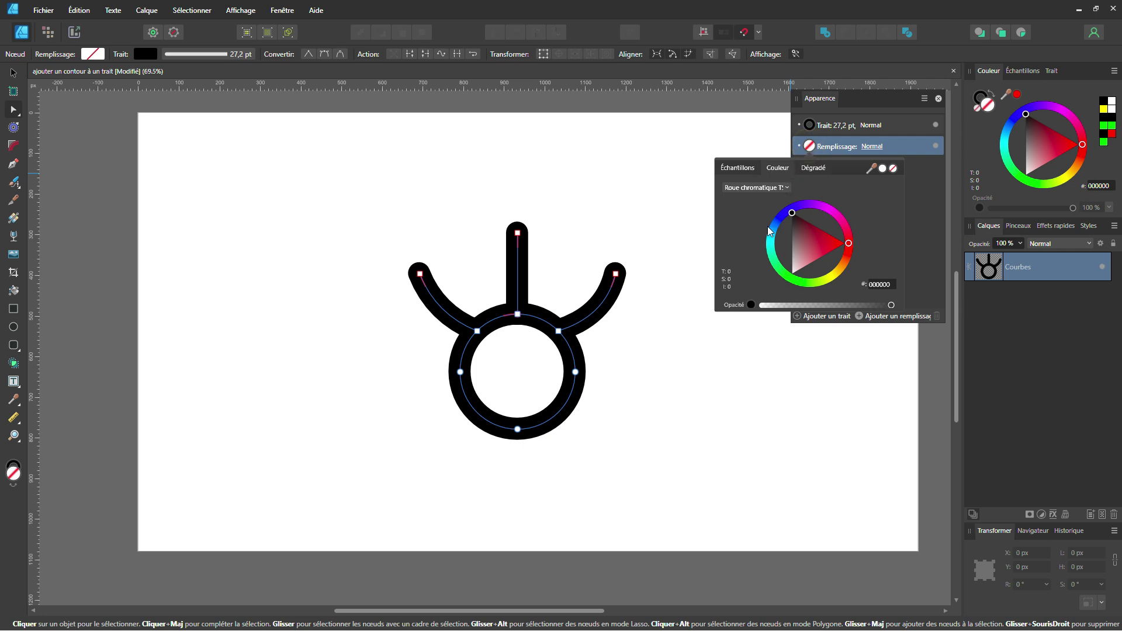
pyautogui.moveTo(845, 256)
pyautogui.mouseDown()
pyautogui.moveTo(821, 281)
pyautogui.moveTo(790, 277)
pyautogui.moveTo(799, 234)
pyautogui.moveTo(784, 252)
pyautogui.mouseUp()
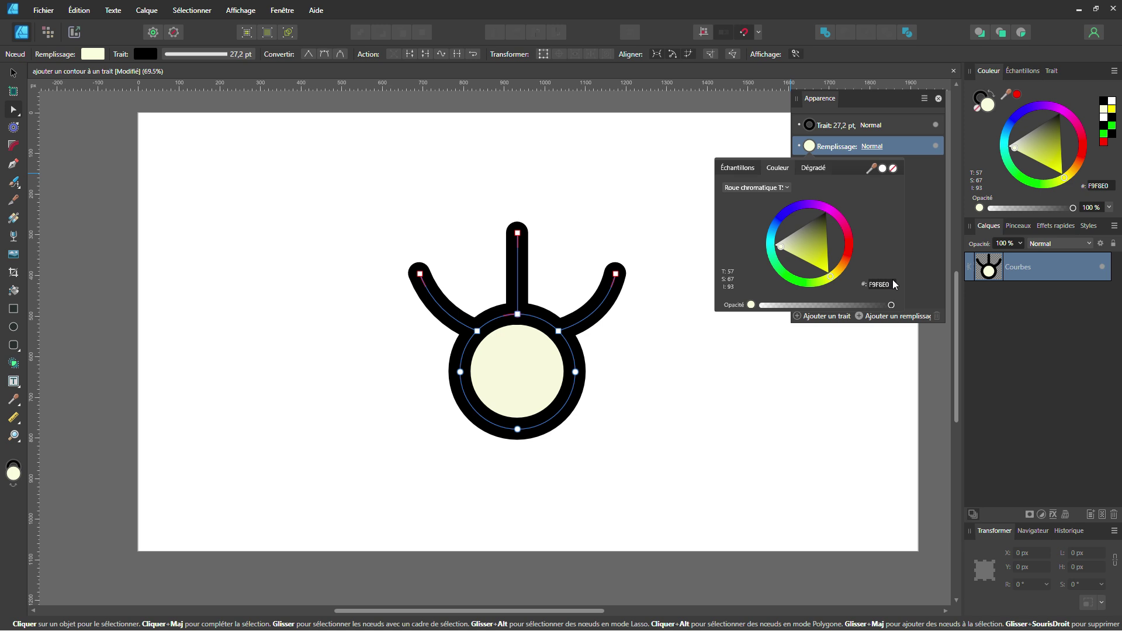
pyautogui.click(917, 247)
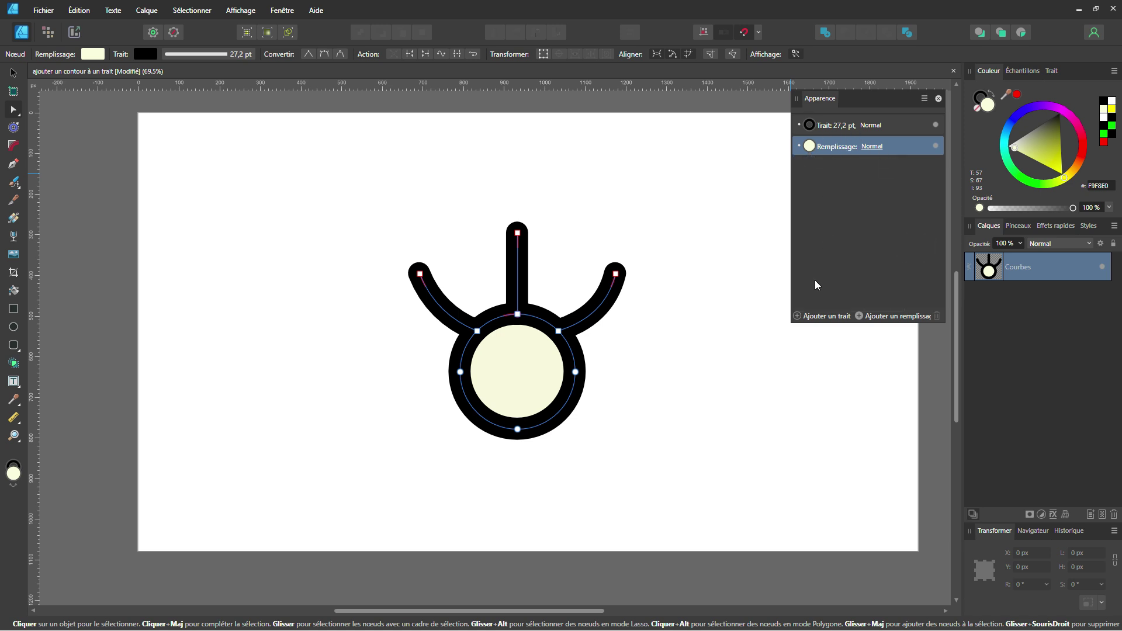
# Add a second stroke to the curve and colour it yellow, FFF700.
pyautogui.click(798, 316)
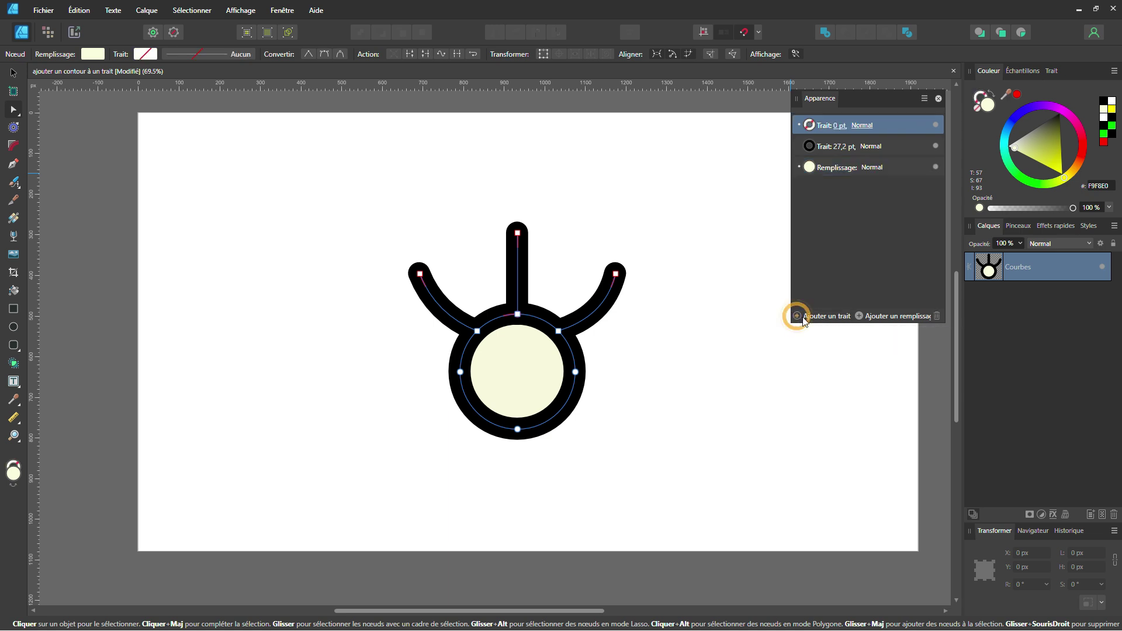
pyautogui.click(809, 125)
pyautogui.click(788, 255)
pyautogui.moveTo(786, 256); pyautogui.dragTo(831, 257)
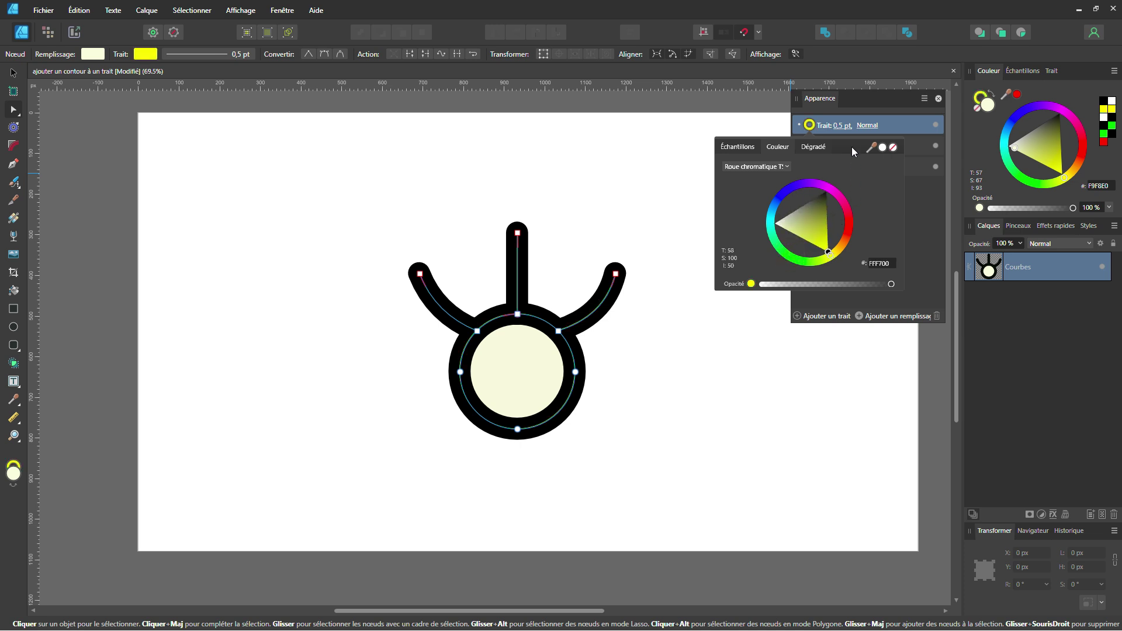
# Set the yellow stroke's width to 18.3 pt and give it round end caps.
pyautogui.click(841, 125)
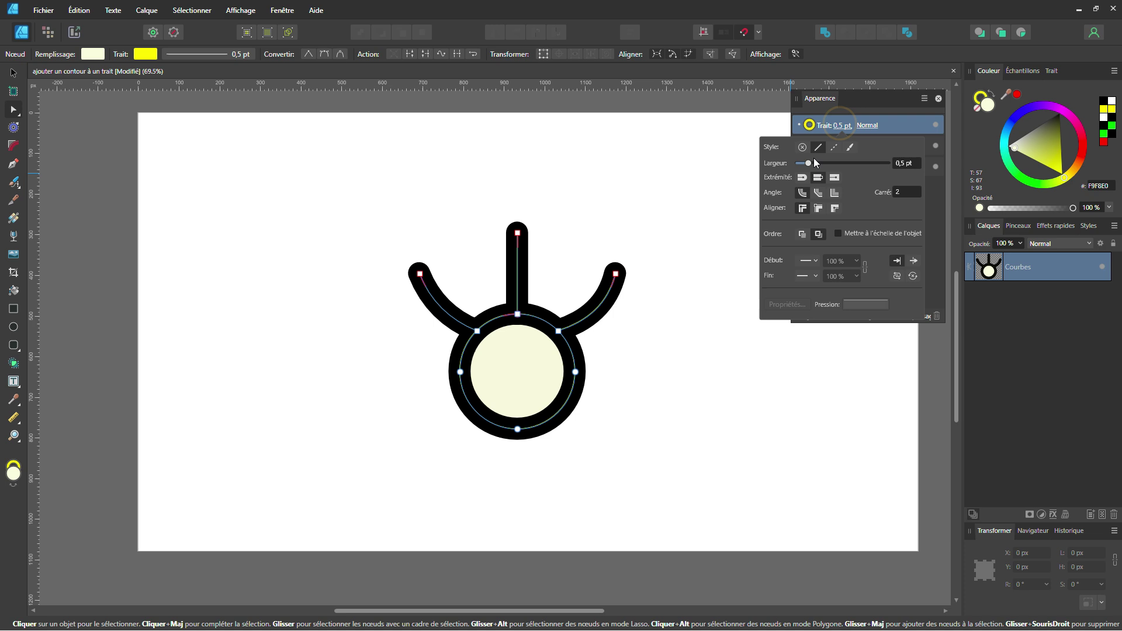
pyautogui.moveTo(808, 163); pyautogui.dragTo(846, 166)
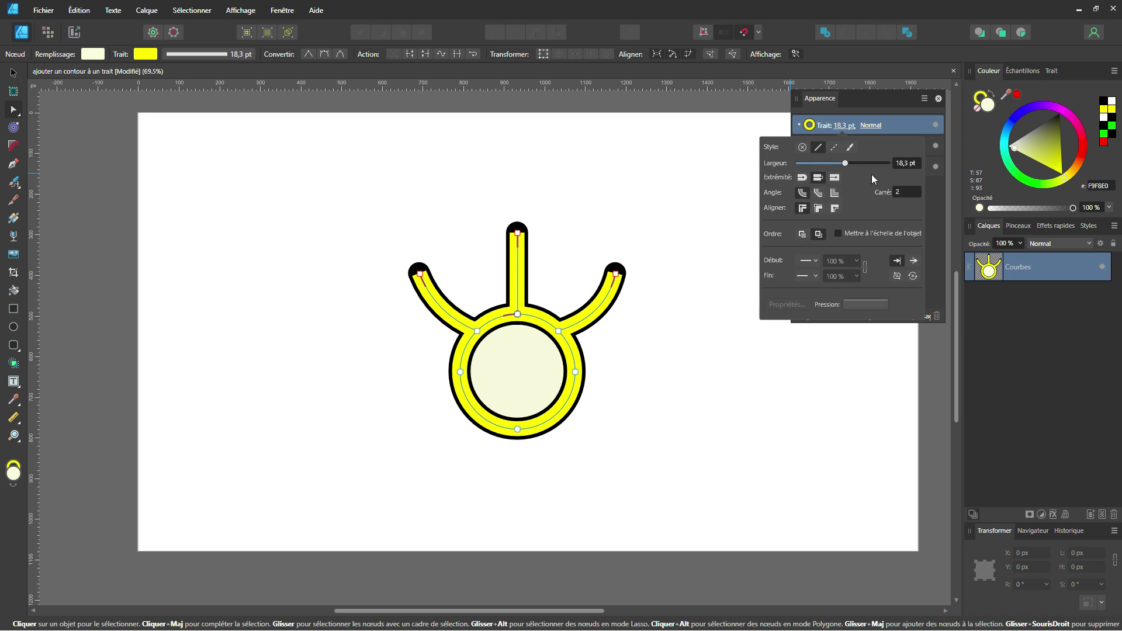
pyautogui.click(802, 177)
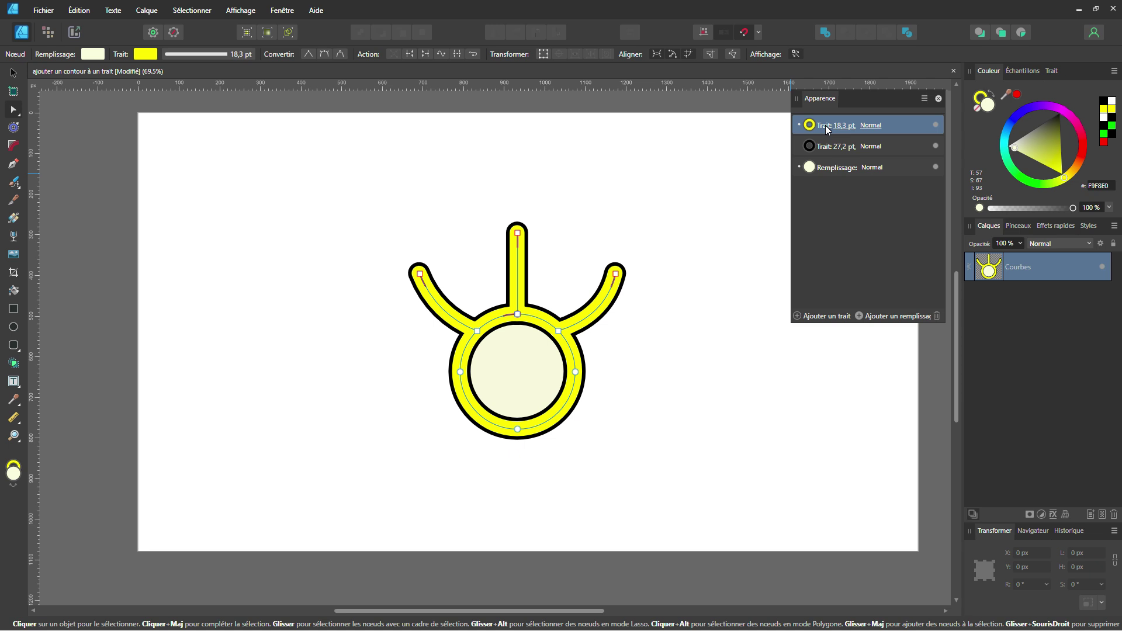
# Place the yellow stroke beneath the black stroke in the appearance order and set its width to 48 pt.
pyautogui.moveTo(828, 129)
pyautogui.mouseDown()
pyautogui.moveTo(823, 175)
pyautogui.moveTo(823, 153)
pyautogui.mouseUp()
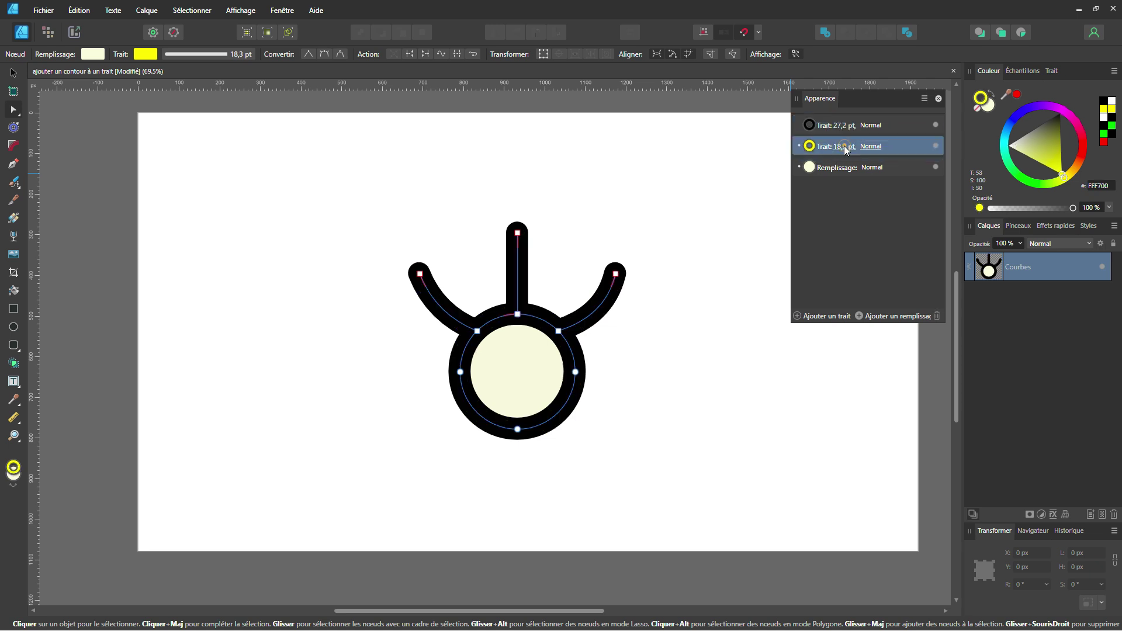
pyautogui.click(844, 146)
pyautogui.moveTo(847, 184); pyautogui.dragTo(878, 184)
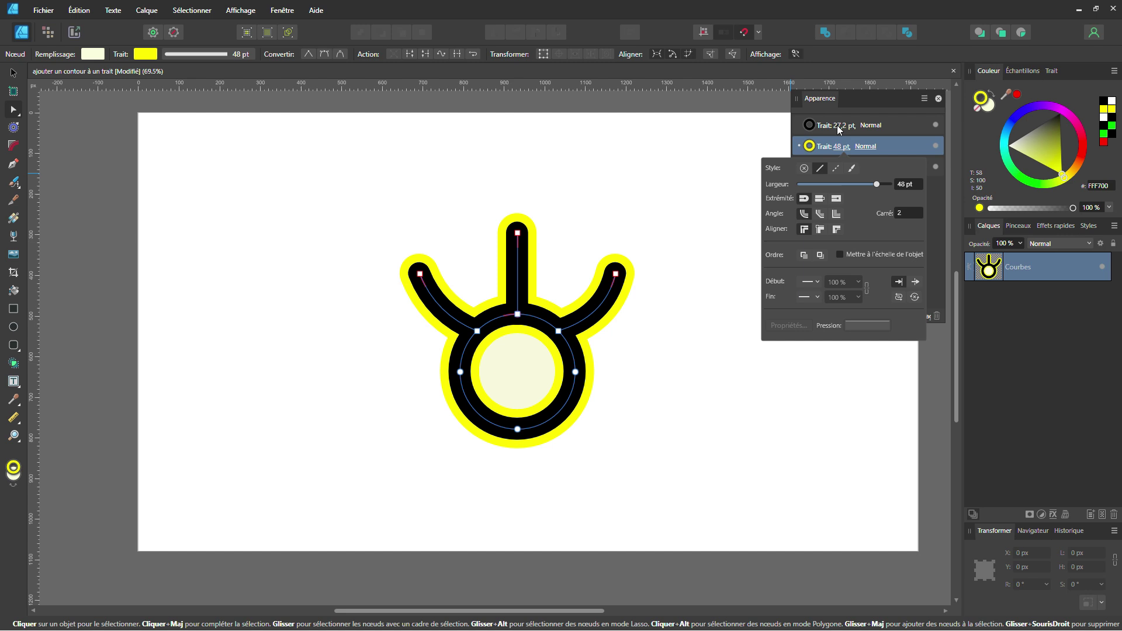
pyautogui.click(824, 150)
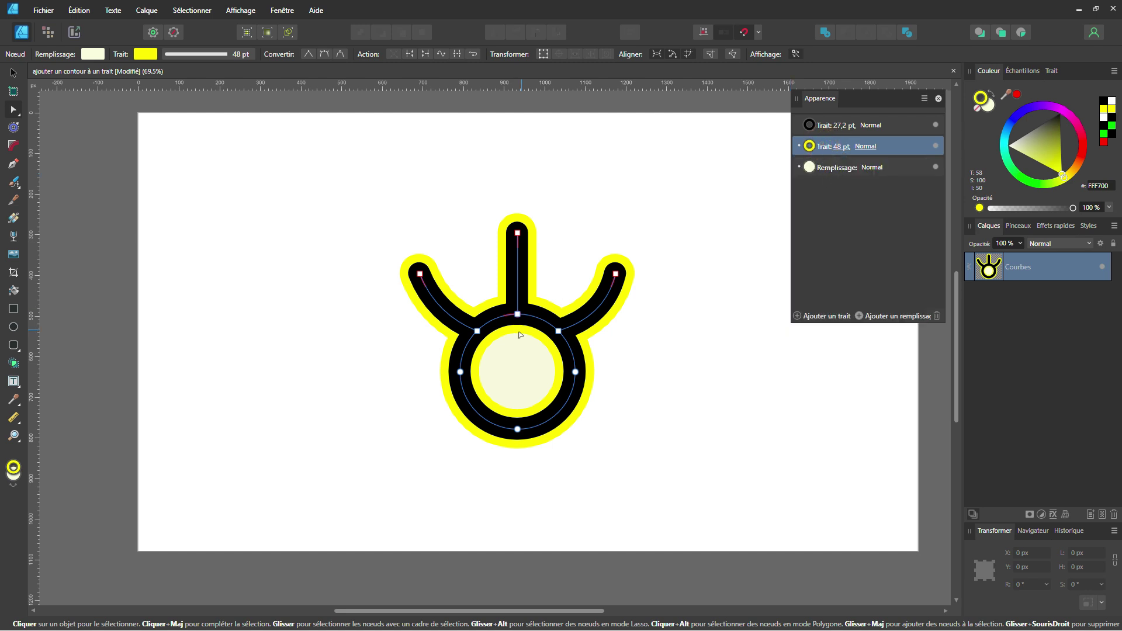
# Place the yellow stroke beneath the cream fill in the curve's appearance order and deselect the curve.
pyautogui.moveTo(821, 157); pyautogui.dragTo(826, 173)
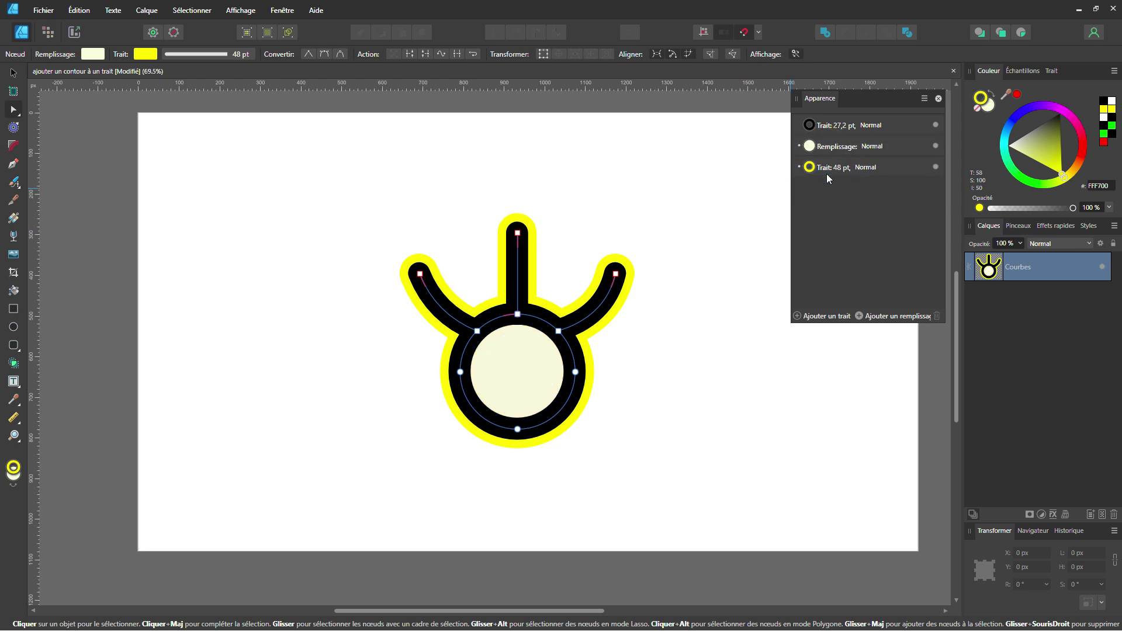
pyautogui.click(643, 364)
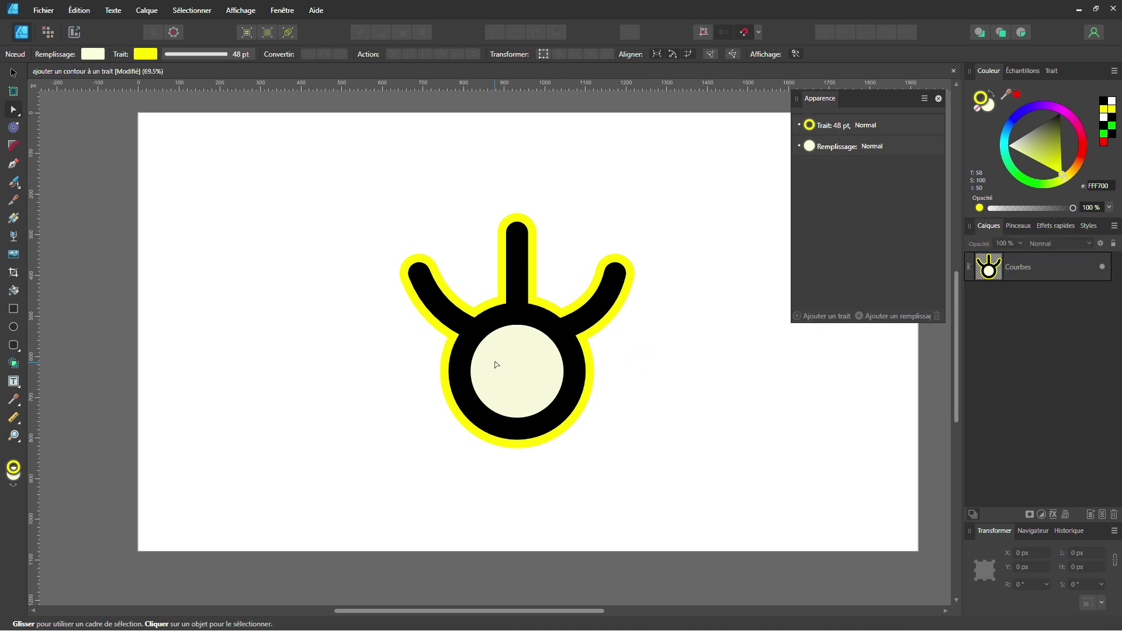
pyautogui.click(509, 320)
pyautogui.click(629, 369)
# Draw a black-filled circle without stroke, about 46 px wide, at the ring's centre and enlarge it around its centre.
pyautogui.click(13, 327)
pyautogui.moveTo(515, 371); pyautogui.dragTo(524, 385)
pyautogui.click(977, 108)
pyautogui.click(988, 109)
pyautogui.click(1104, 100)
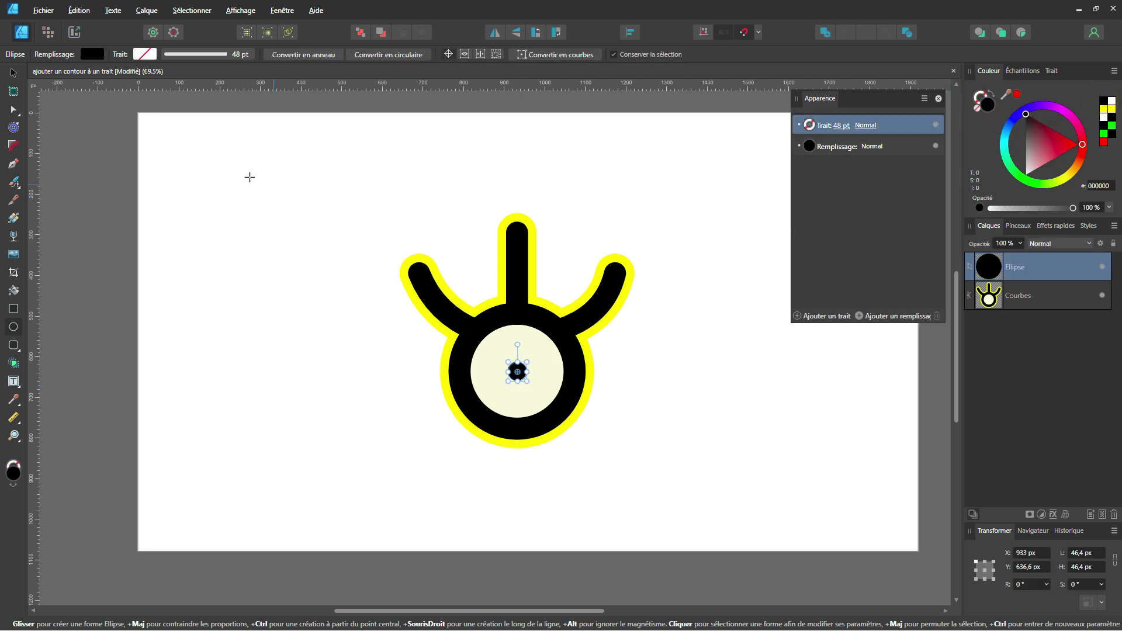
pyautogui.click(13, 73)
pyautogui.click(290, 224)
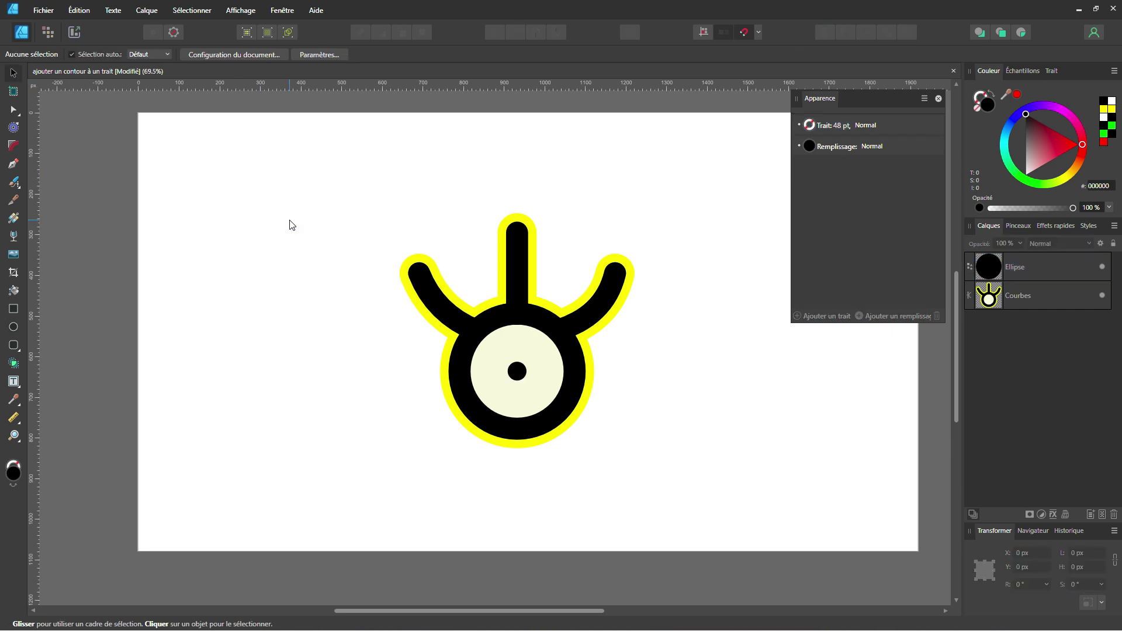
pyautogui.click(512, 375)
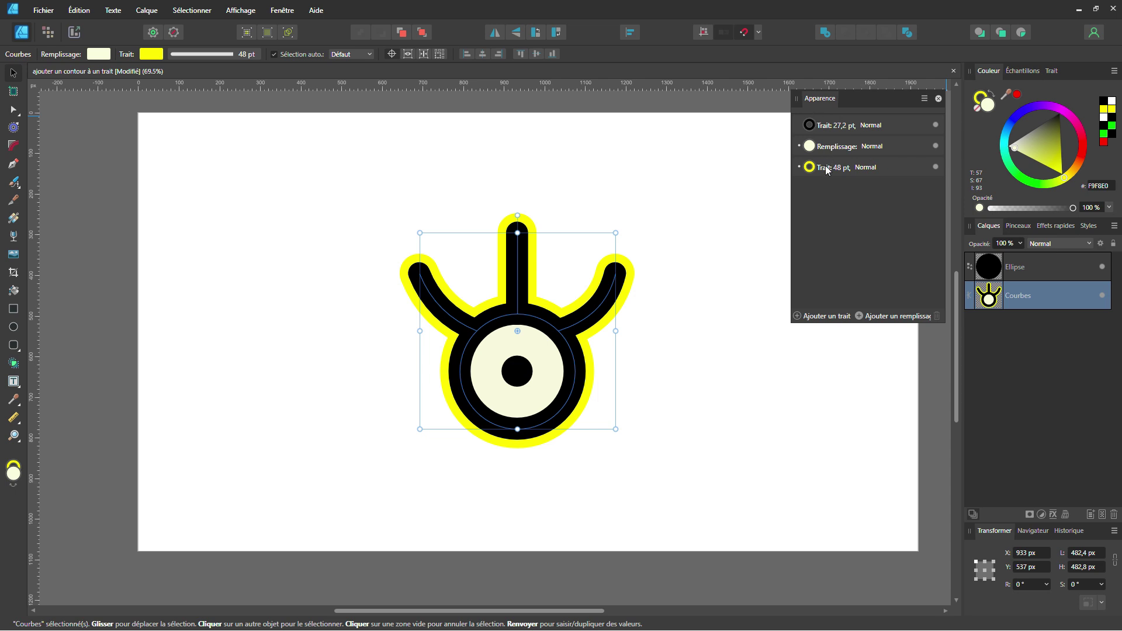
# Add a third stroke to the merged curve beneath the yellow one, 80 pt wide with round end caps.
pyautogui.click(808, 315)
pyautogui.moveTo(828, 168); pyautogui.dragTo(826, 204)
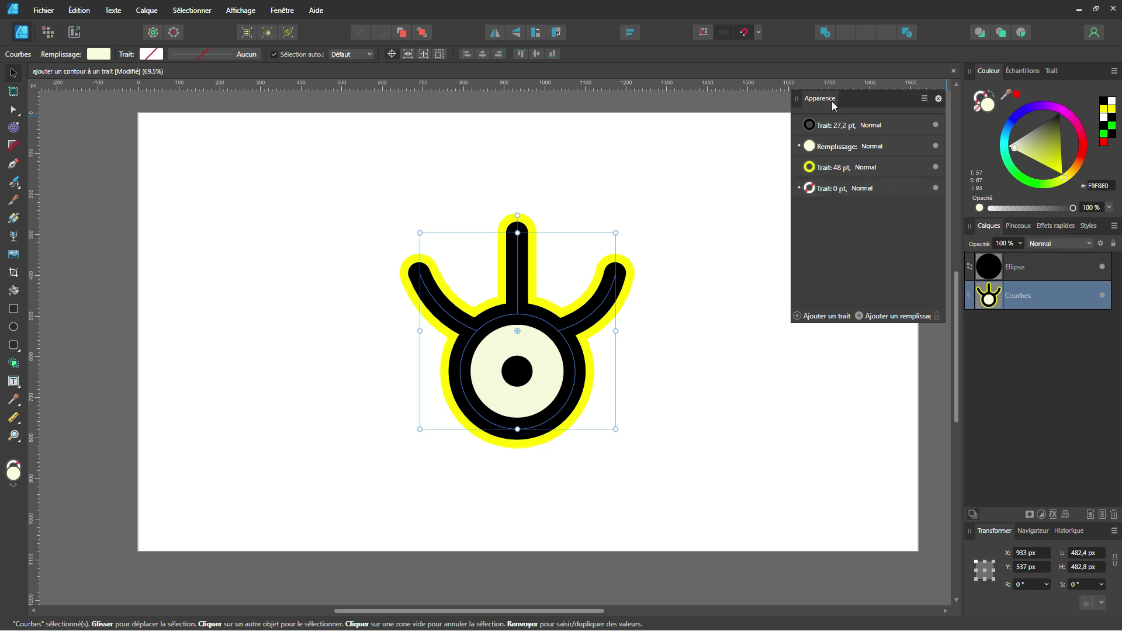
pyautogui.click(840, 193)
pyautogui.click(840, 190)
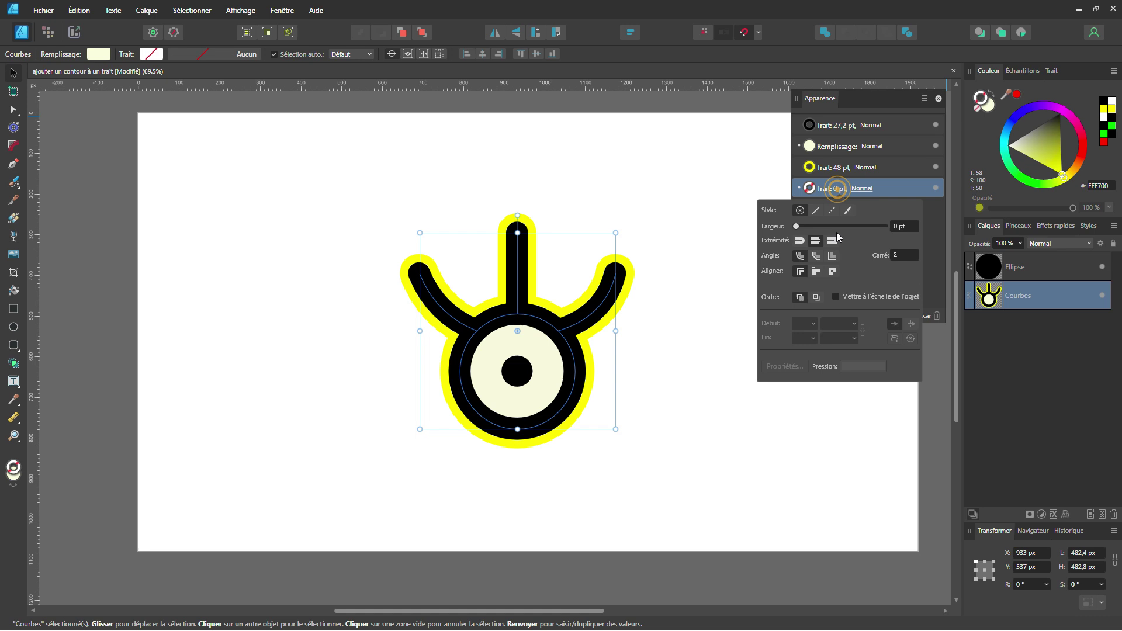
pyautogui.moveTo(802, 226); pyautogui.dragTo(884, 229)
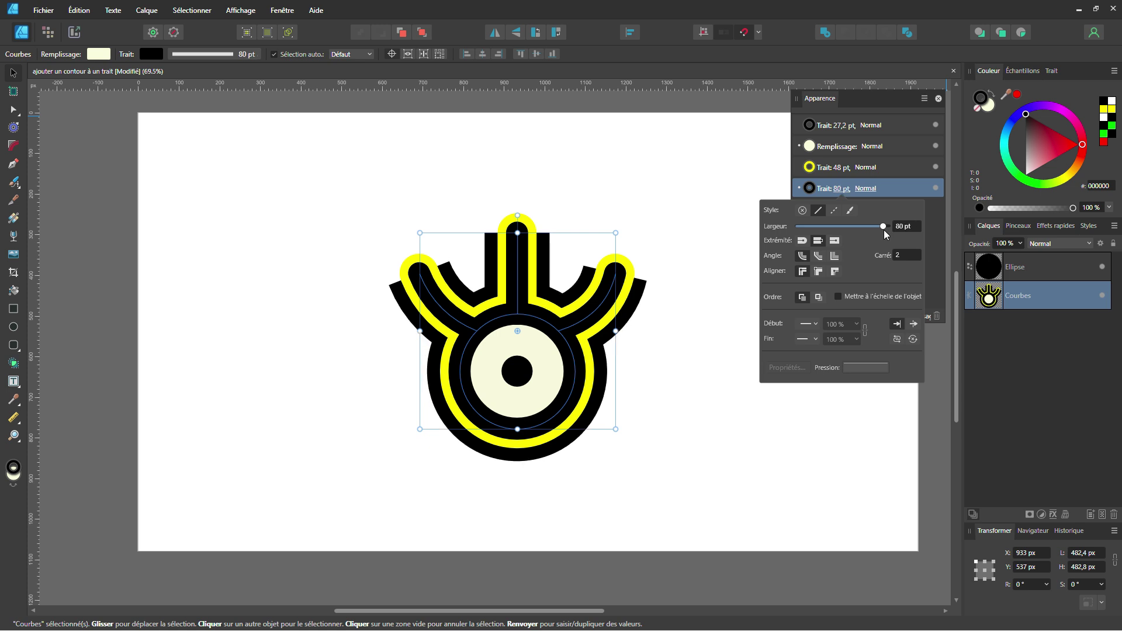
pyautogui.click(802, 240)
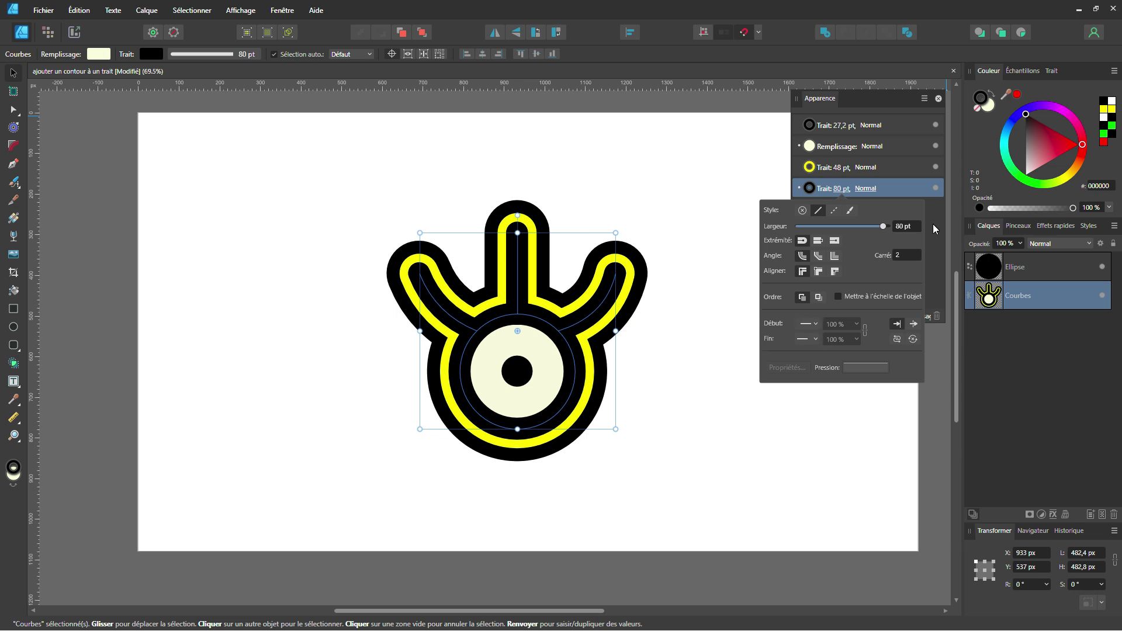
# Colour the curve's 80 pt outermost stroke orange, FF6F00, and deselect the curve.
pyautogui.click(809, 189)
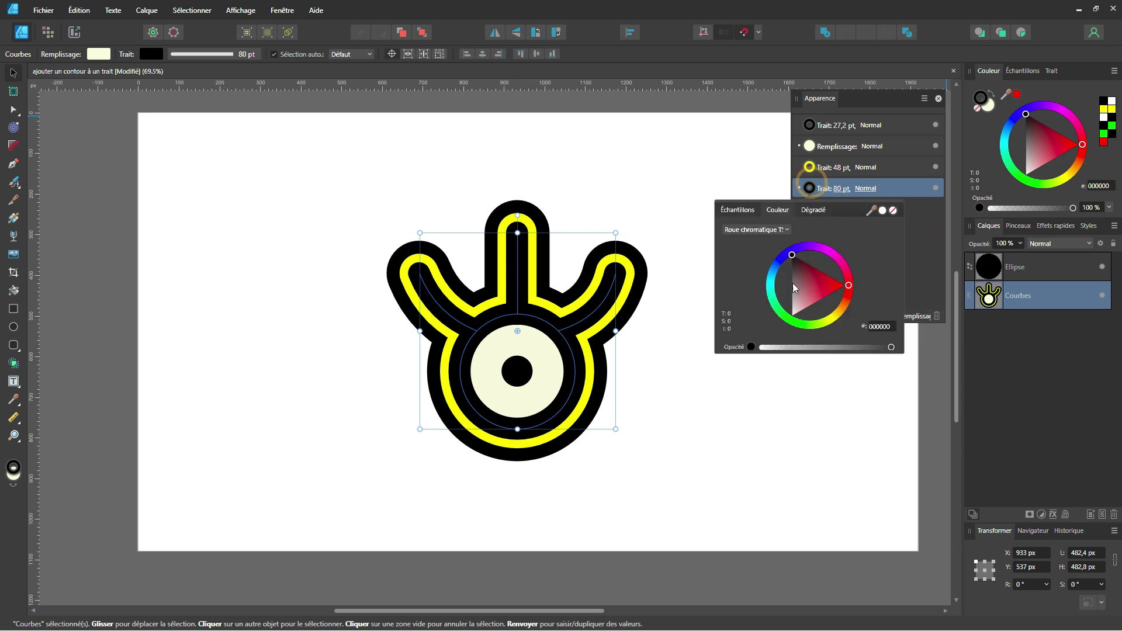
pyautogui.click(791, 317)
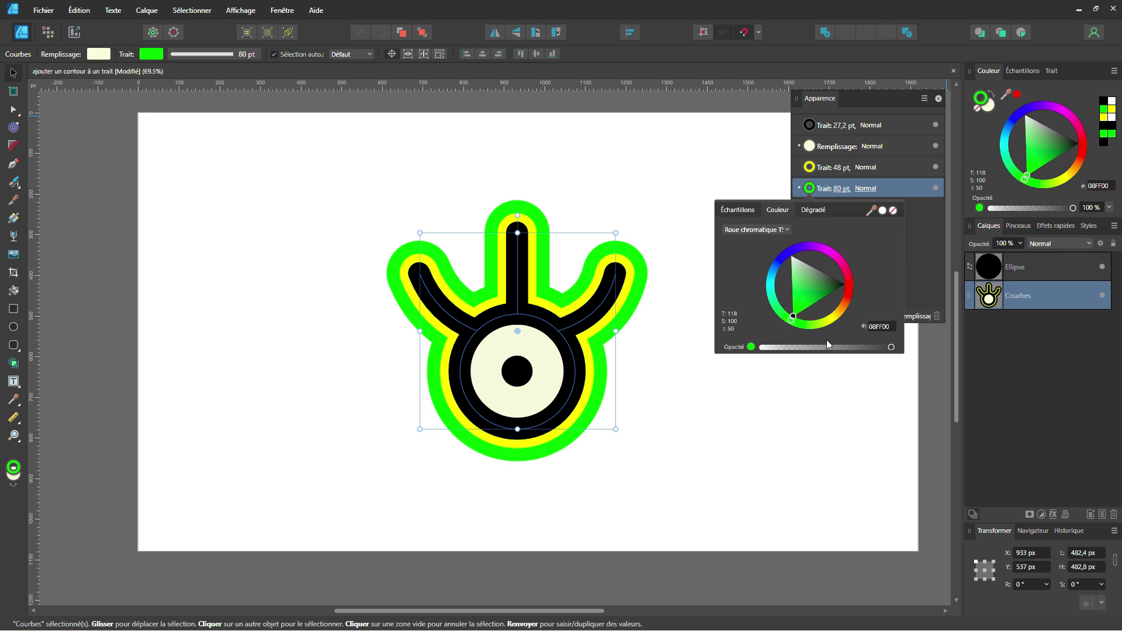
pyautogui.click(837, 316)
pyautogui.moveTo(839, 318)
pyautogui.mouseDown()
pyautogui.moveTo(852, 293)
pyautogui.moveTo(847, 304)
pyautogui.mouseUp()
pyautogui.click(828, 398)
pyautogui.click(809, 401)
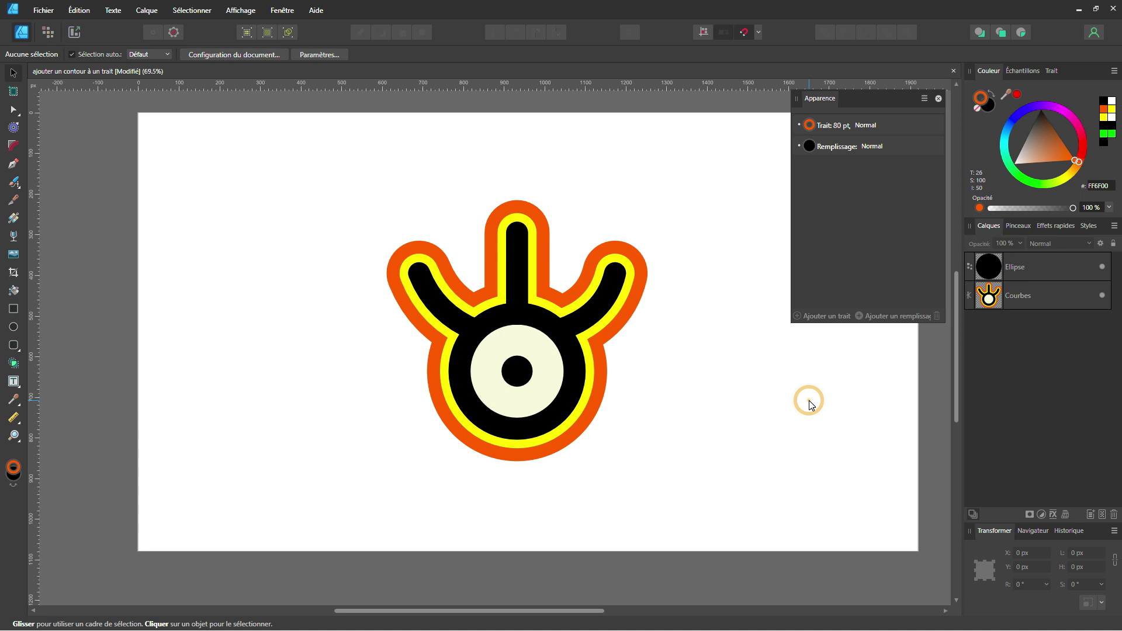